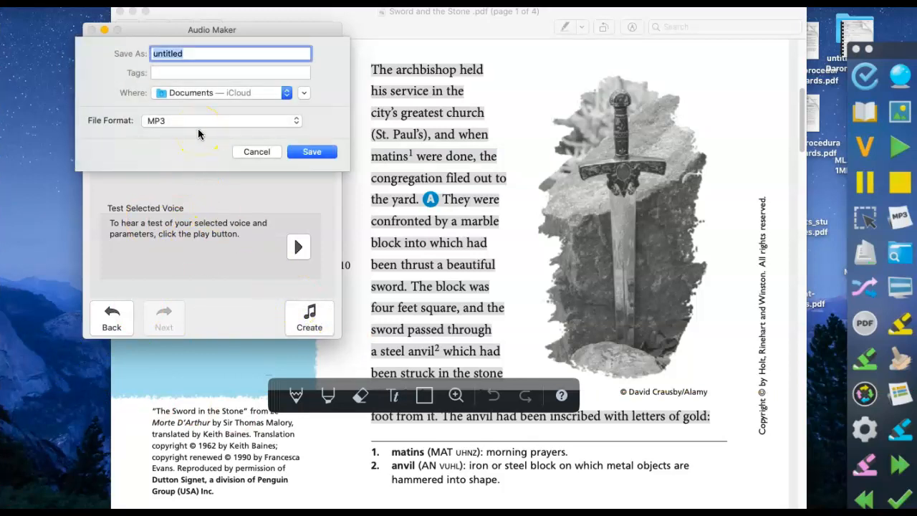
Save the passage's audio as an MP3 file named Sword in Documents and deselect the PDF text.
key("BackSpace")
type("Swo")
left_click(312, 152)
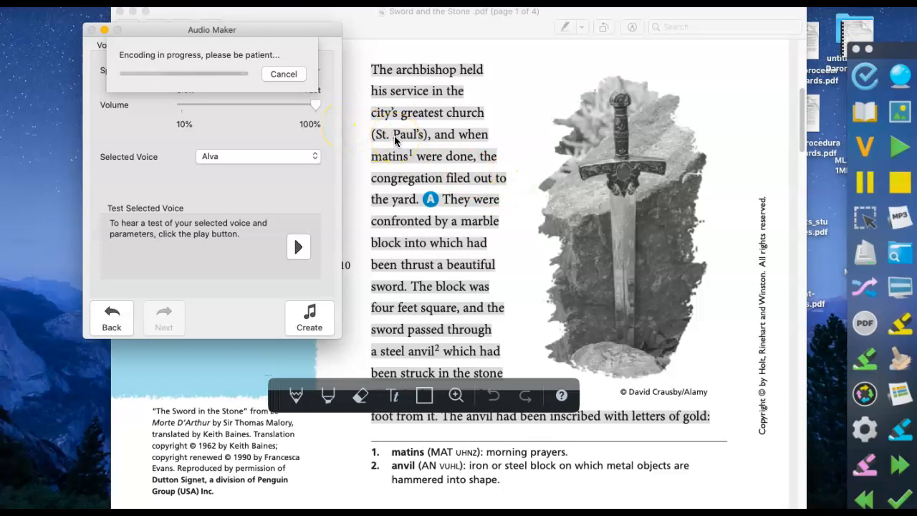
left_click_drag(343, 34, 367, 19)
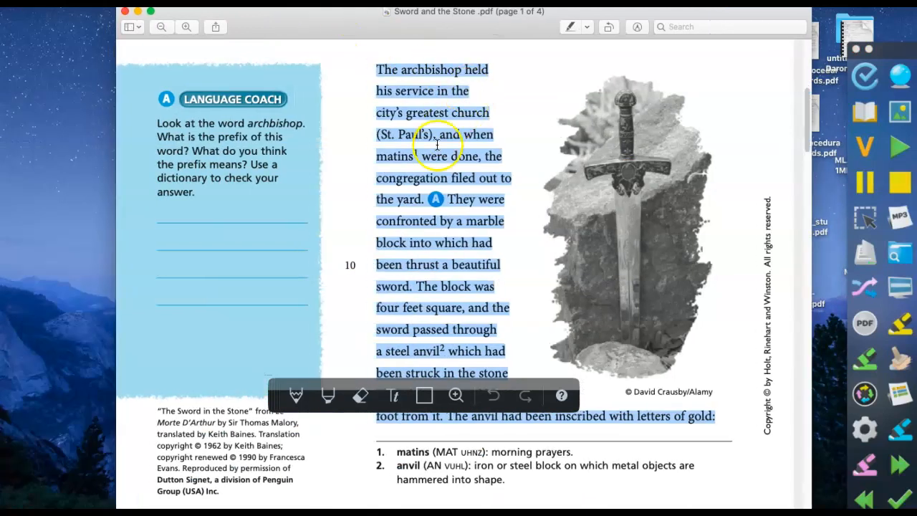
left_click(552, 182)
Open english_procedural_safeguards.pdf from the Desktop in the accessible PDF reader.
scroll(690, 193, "up", 10)
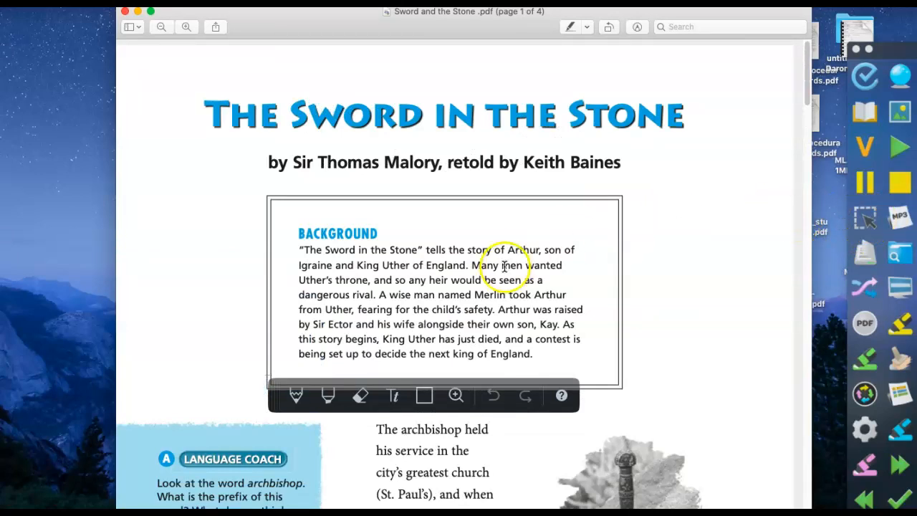
scroll(506, 266, "down", 1)
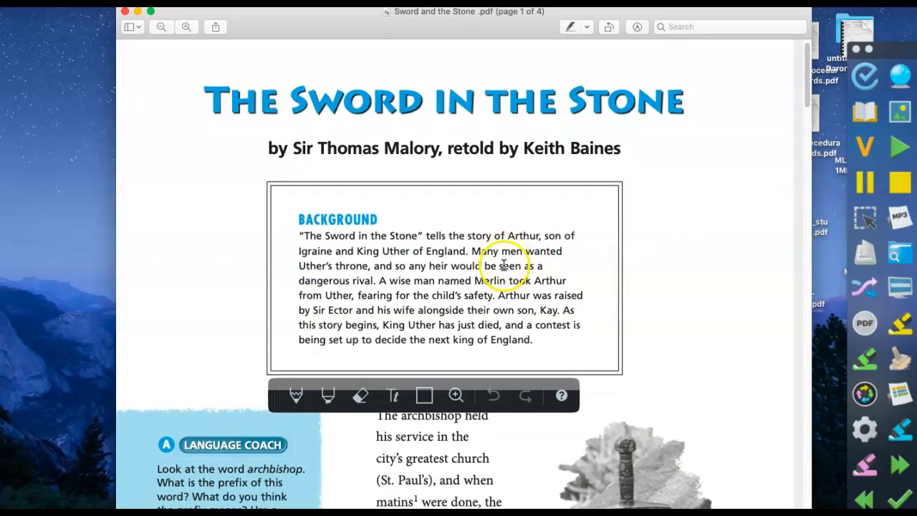
left_click(866, 328)
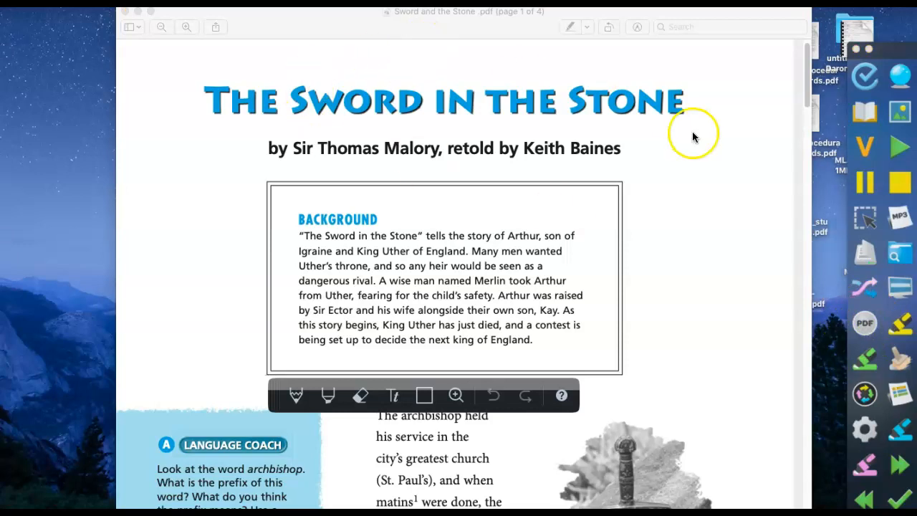
left_click(865, 329)
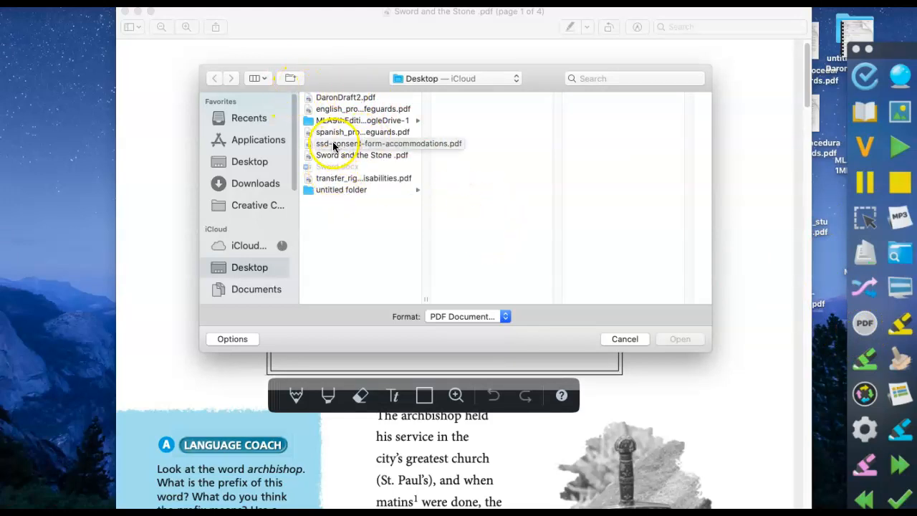
double_click(334, 112)
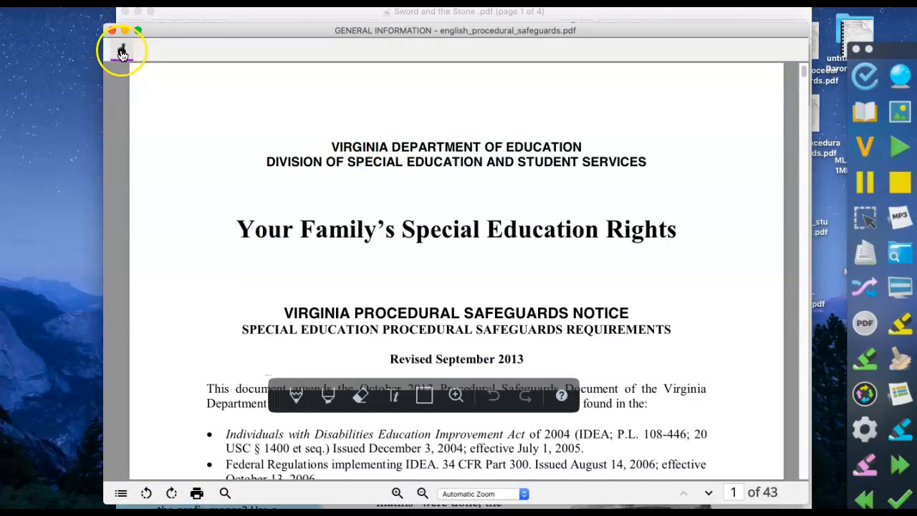
Turn off the reader's pointer tool, select VIRGINIA in the first heading, and play and pause the read-aloud from there.
left_click(122, 53)
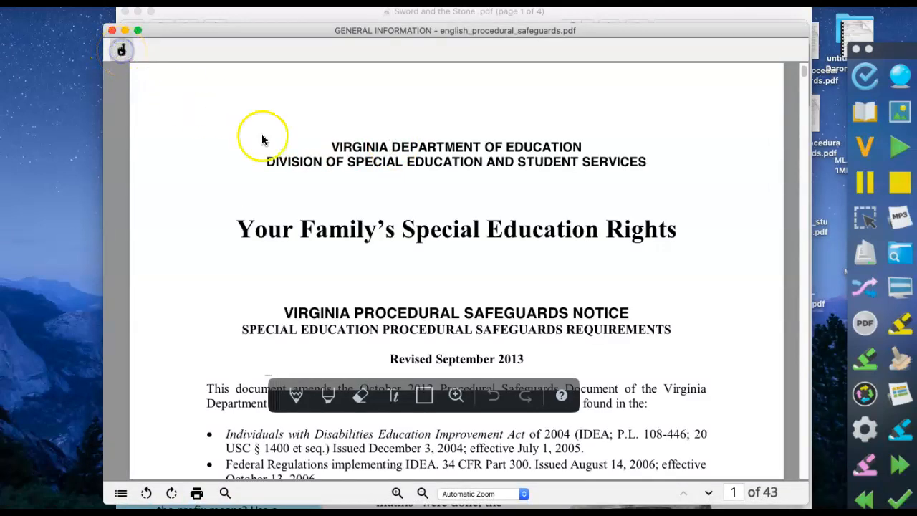
double_click(331, 147)
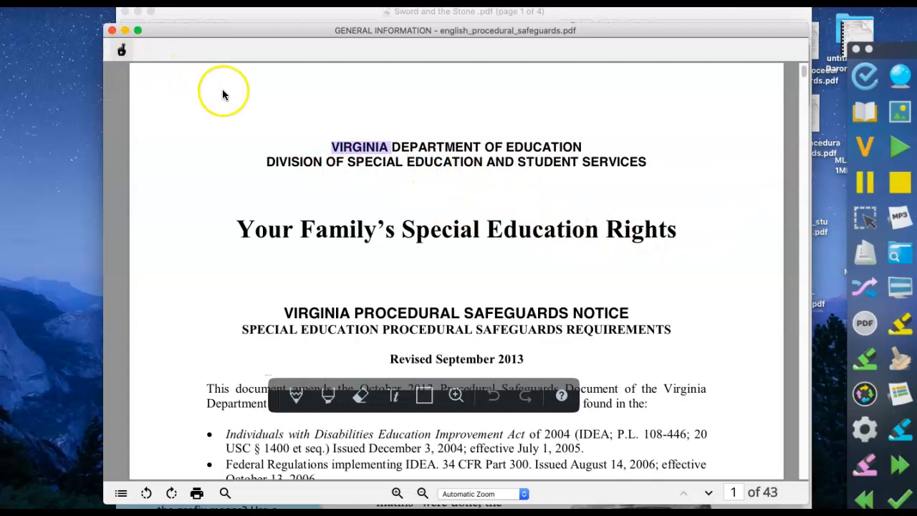
left_click(898, 146)
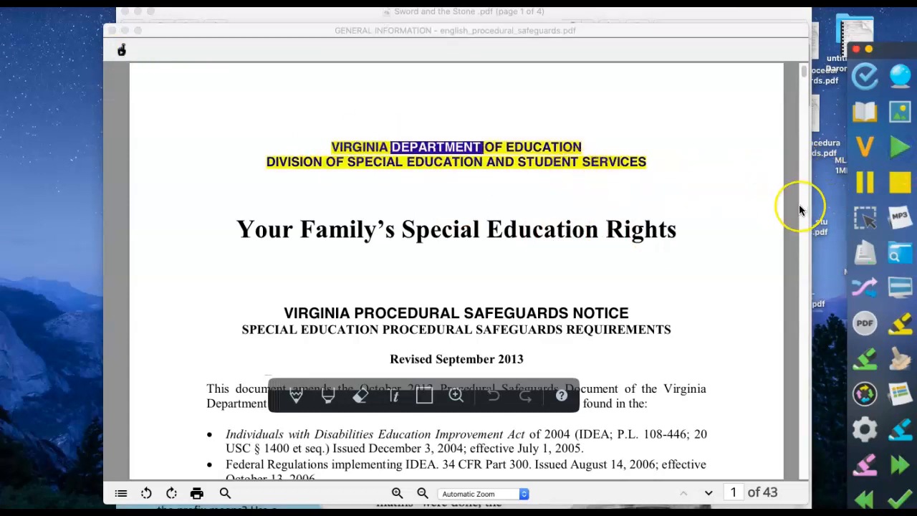
left_click(874, 185)
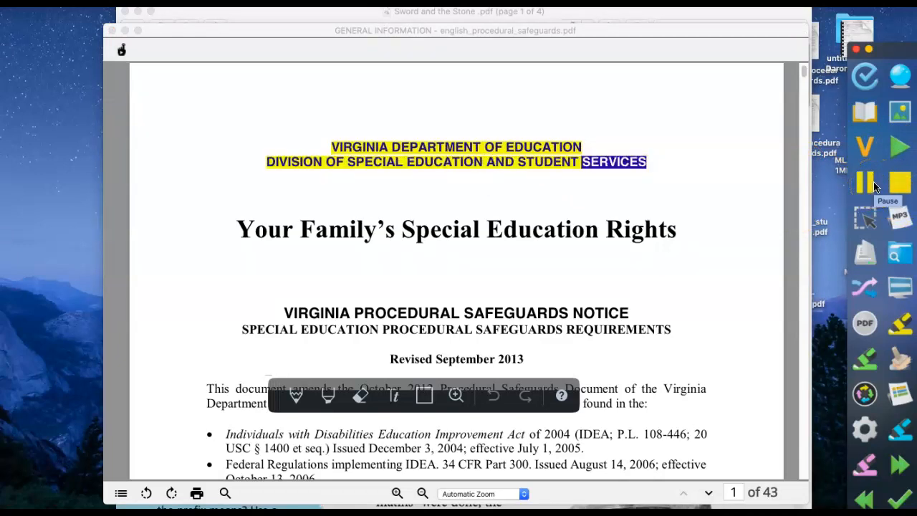
left_click(874, 184)
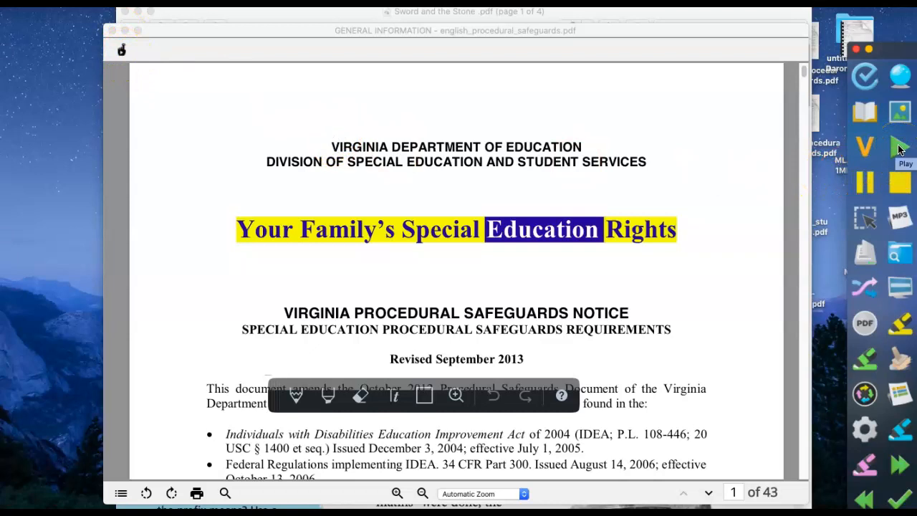
Close both open PDF windows and move the draft PDF above Sword and the Stone .pdf on the desktop.
left_click(112, 31)
left_click(124, 12)
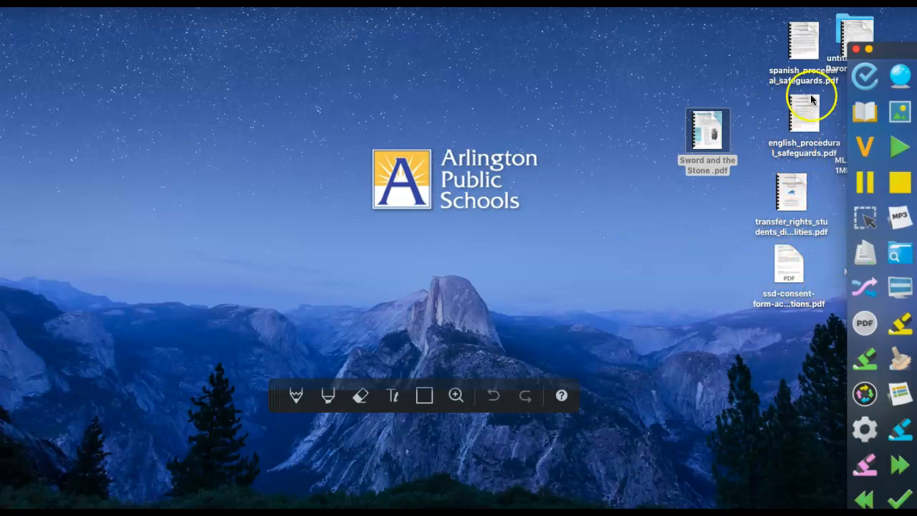
left_click_drag(846, 43, 664, 51)
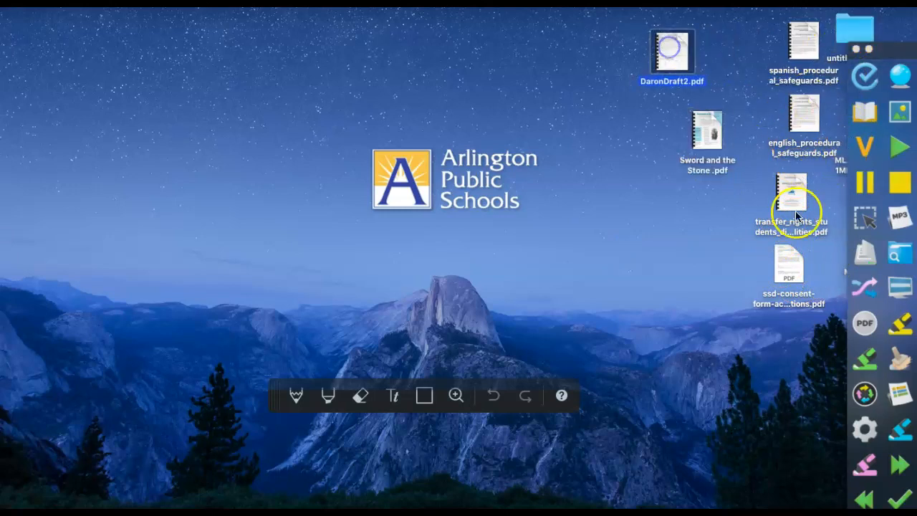
Scan pages 1 to 4 of Sword and the Stone .pdf from the Desktop in multi-page mode with Word output.
left_click(865, 252)
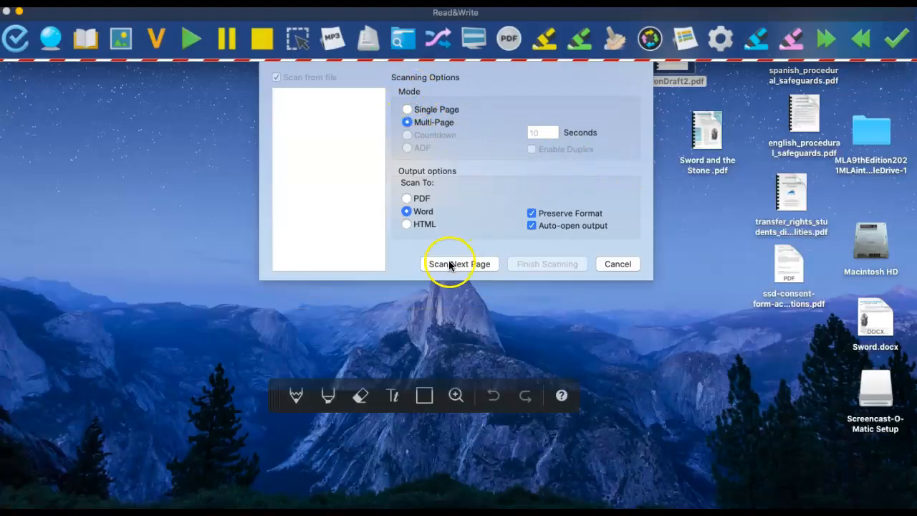
left_click(460, 265)
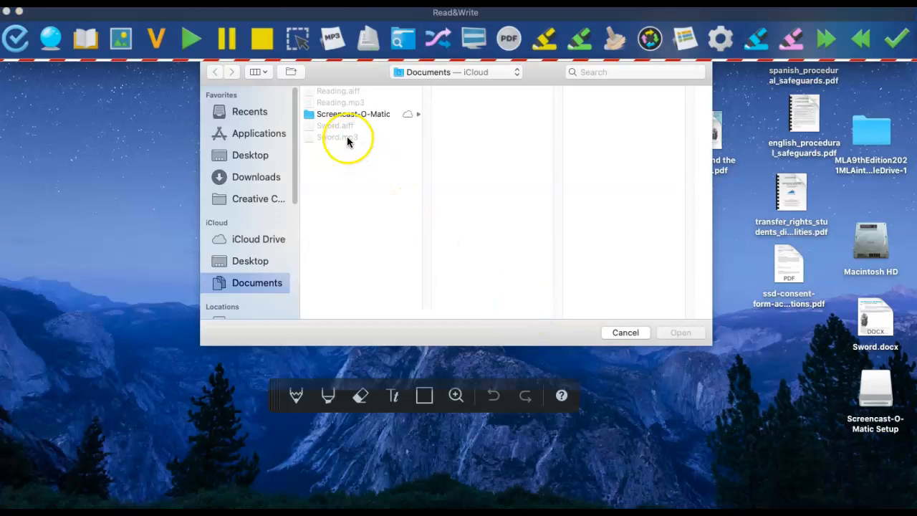
left_click(248, 154)
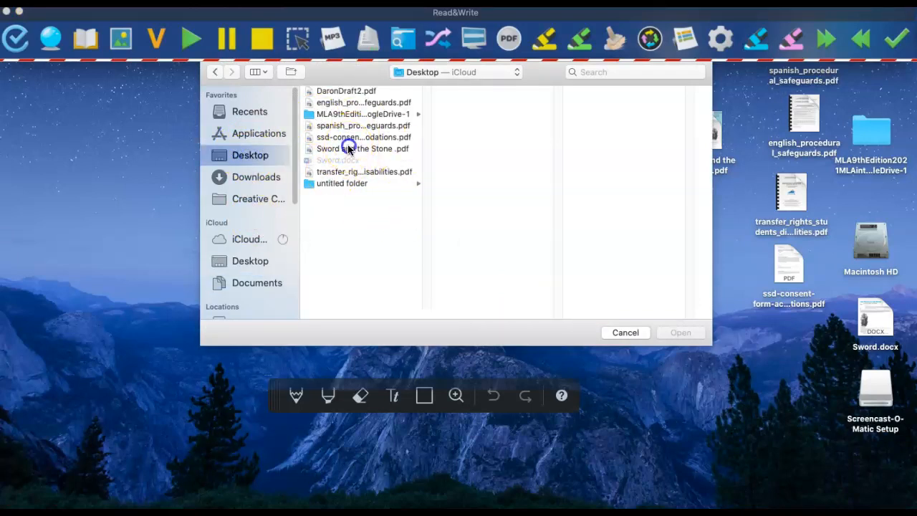
left_click(349, 148)
double_click(349, 148)
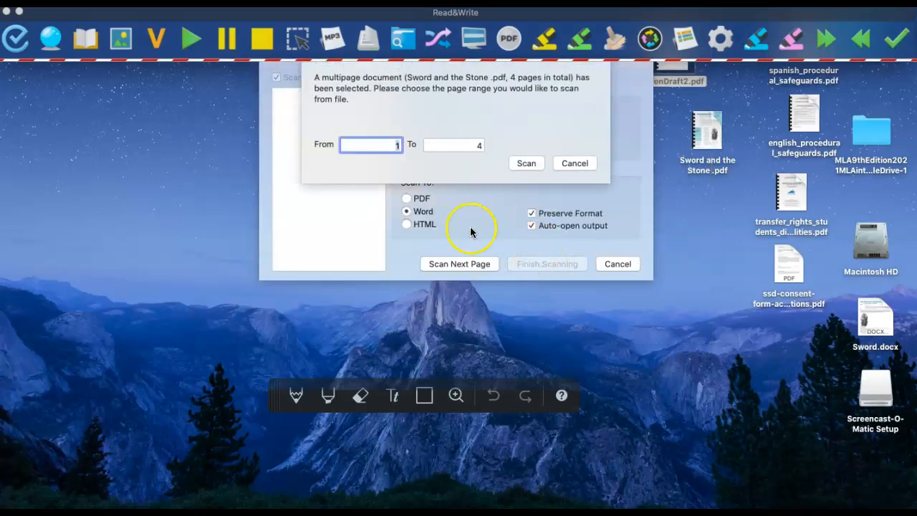
left_click(527, 164)
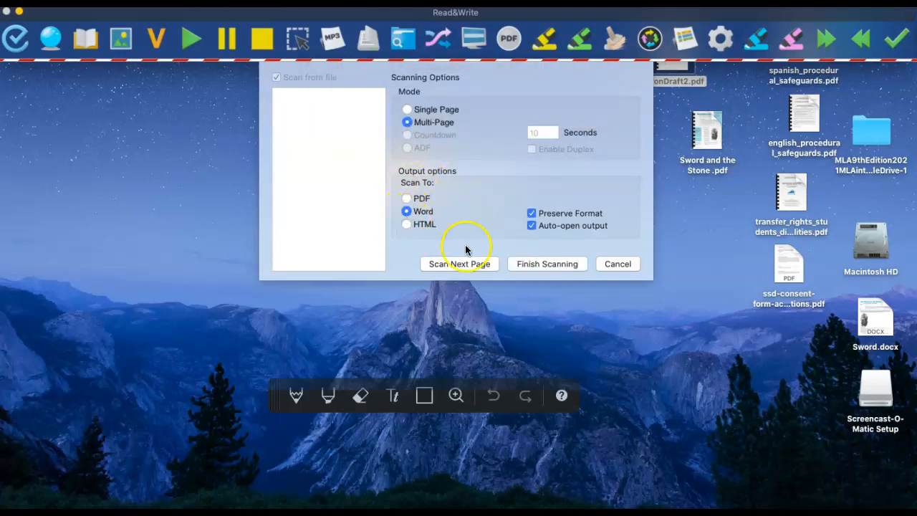
Finish the scan and save its Word output to the Desktop as Sword.
left_click(533, 265)
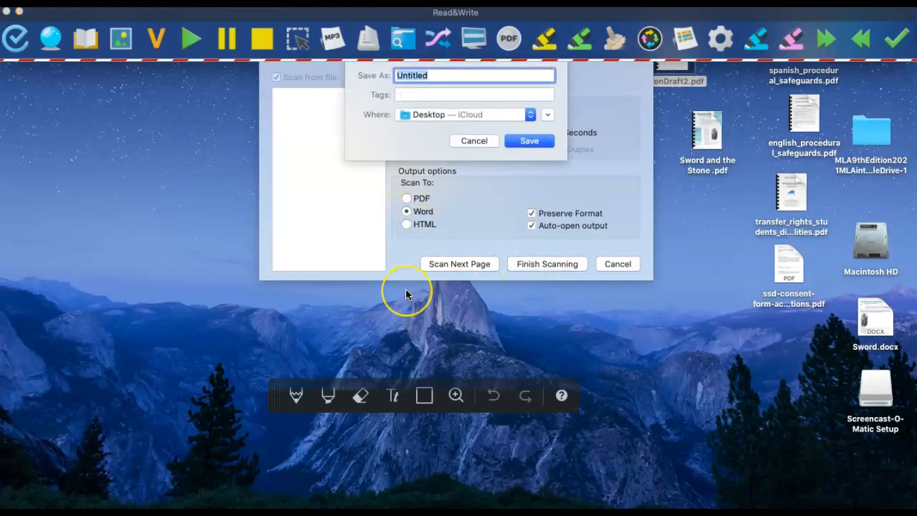
key("BackSpace")
type("Sword")
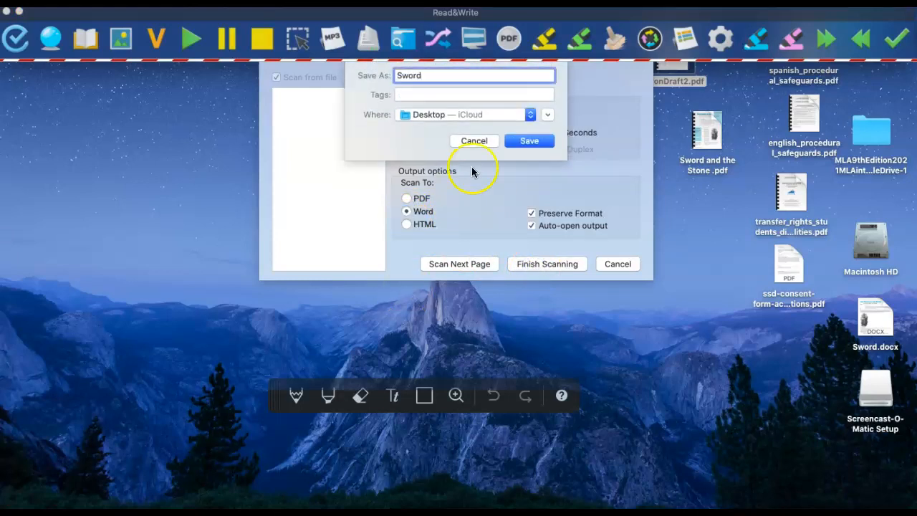
left_click(529, 141)
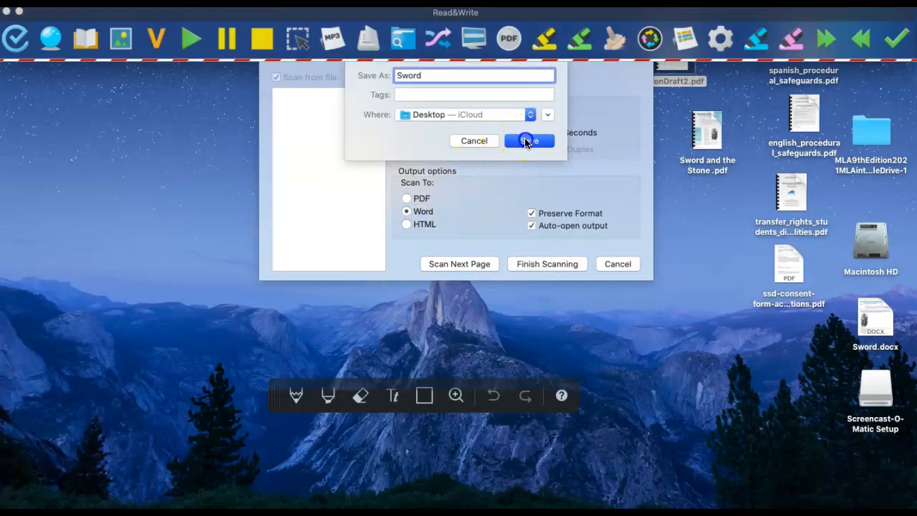
left_click(549, 135)
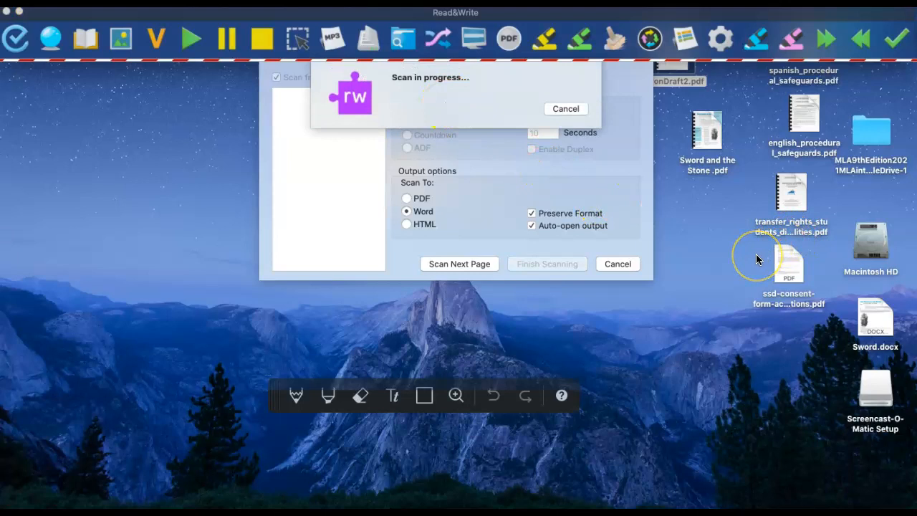
Cancel the running scan and open the existing Sword.docx from the desktop.
left_click(709, 263)
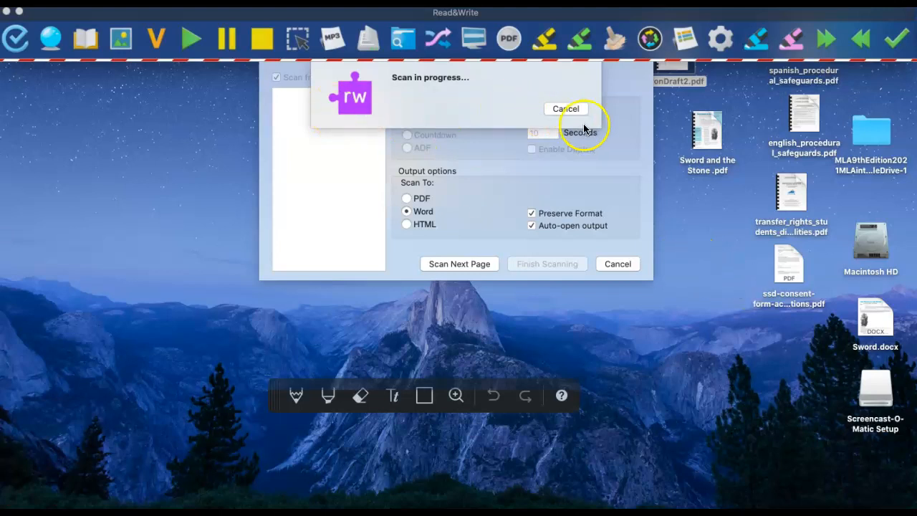
left_click(566, 110)
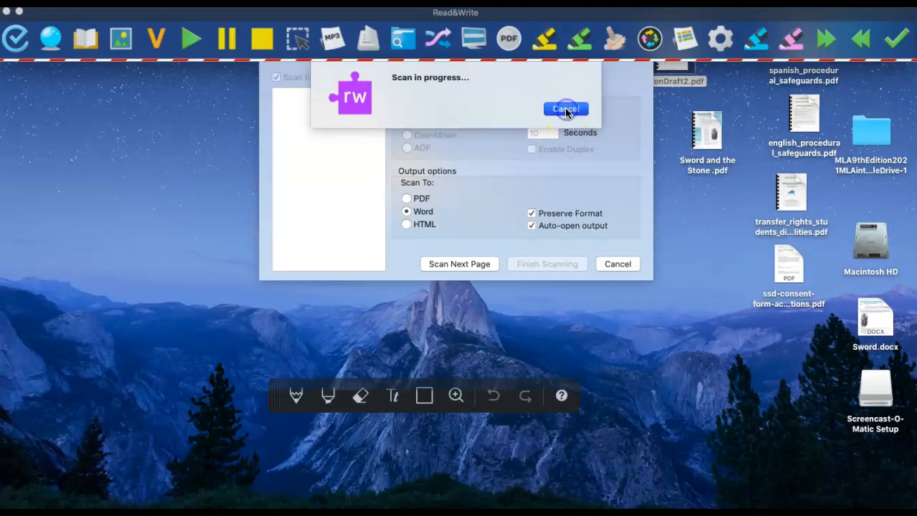
left_click(879, 321)
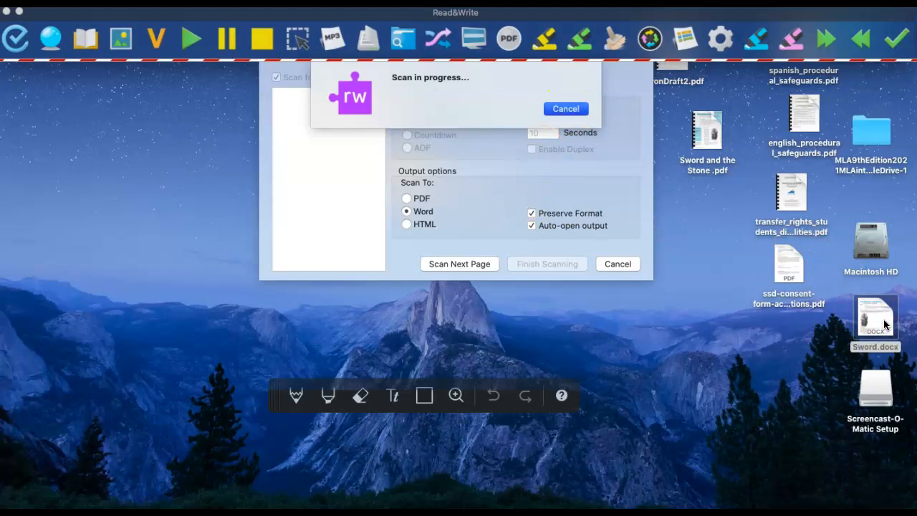
double_click(884, 325)
left_click(635, 363)
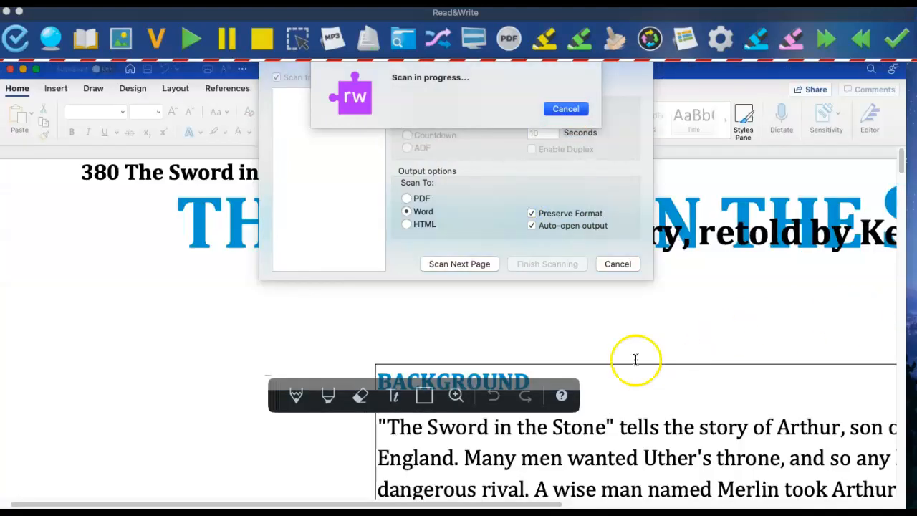
Look through the converted Word document from the Background box to the archbishop passage and sword picture.
scroll(627, 365, "down", 2)
scroll(627, 366, "down", 5)
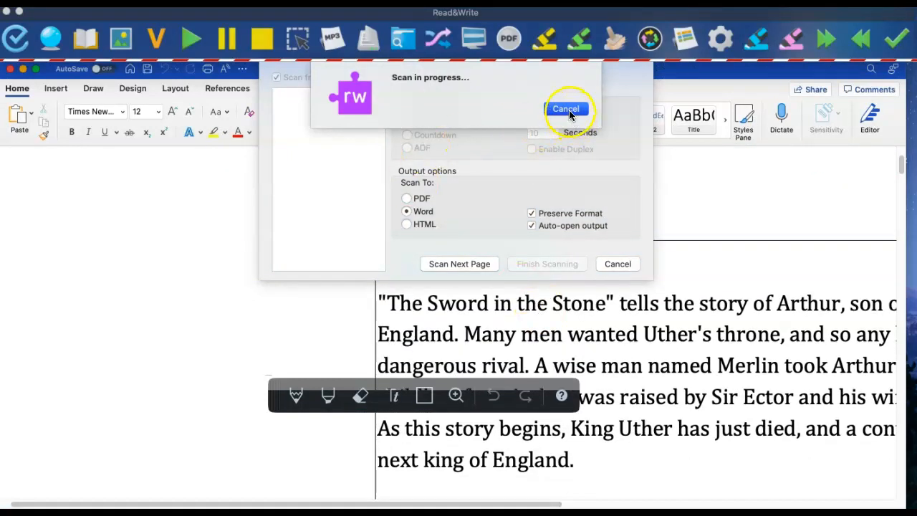
left_click(790, 178)
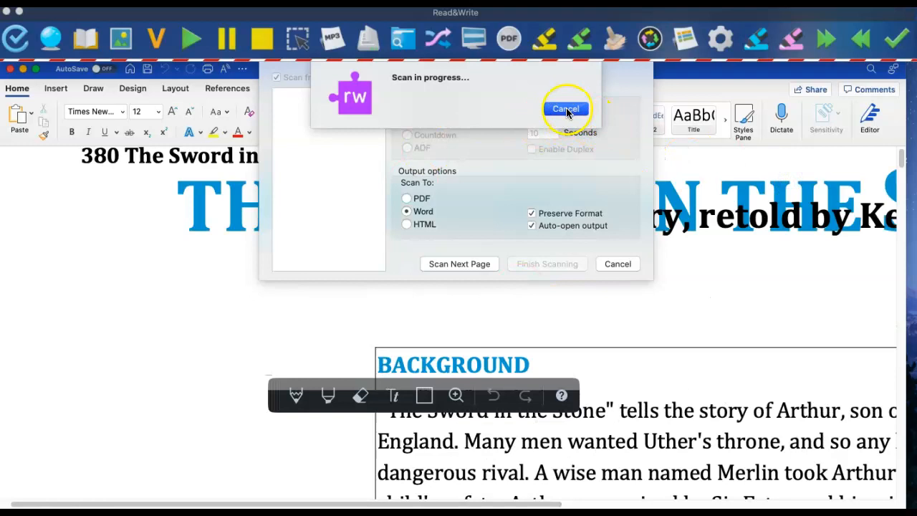
left_click(779, 272)
scroll(779, 292, "down", 3)
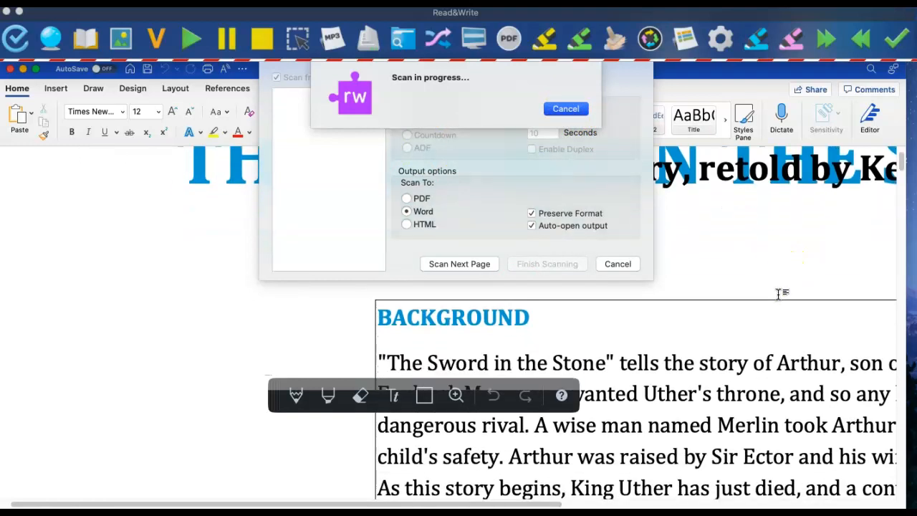
scroll(778, 293, "down", 3)
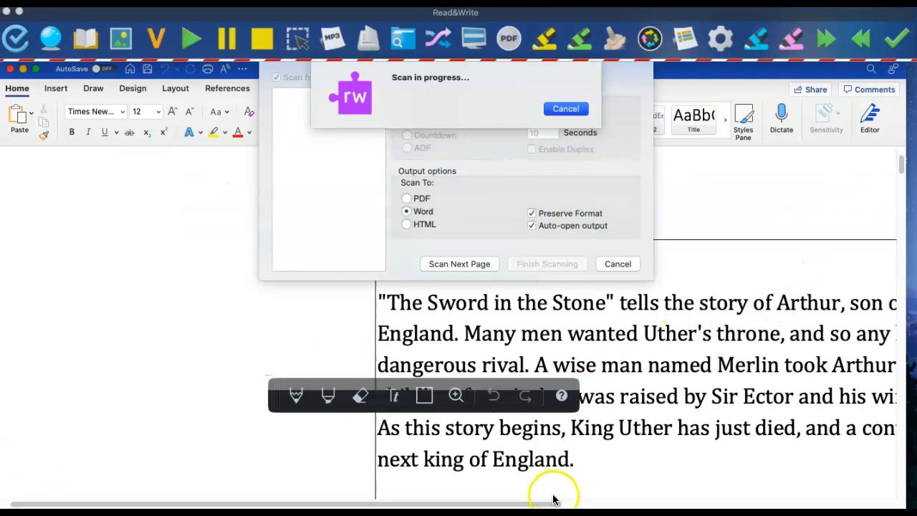
left_click_drag(550, 503, 743, 500)
scroll(481, 347, "down", 2)
scroll(481, 347, "down", 10)
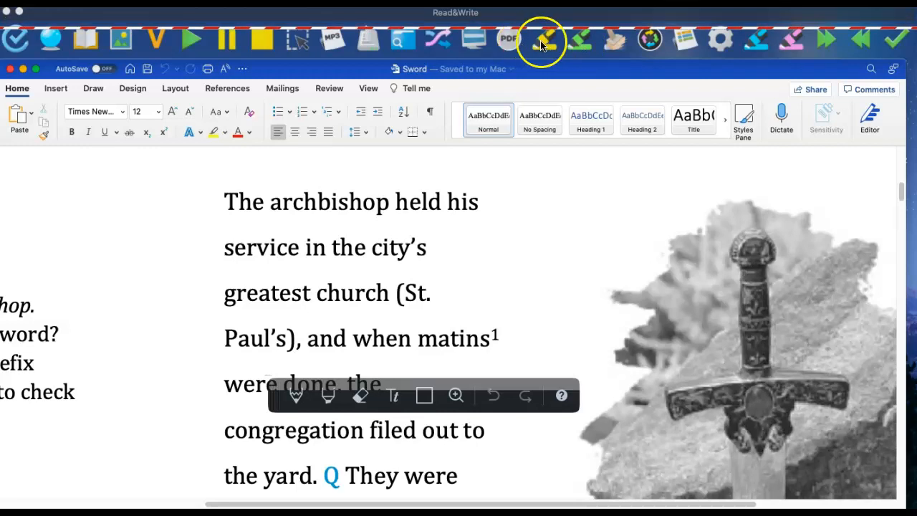
Choose the green highlighter and look over the document's title and Background section.
left_click(577, 49)
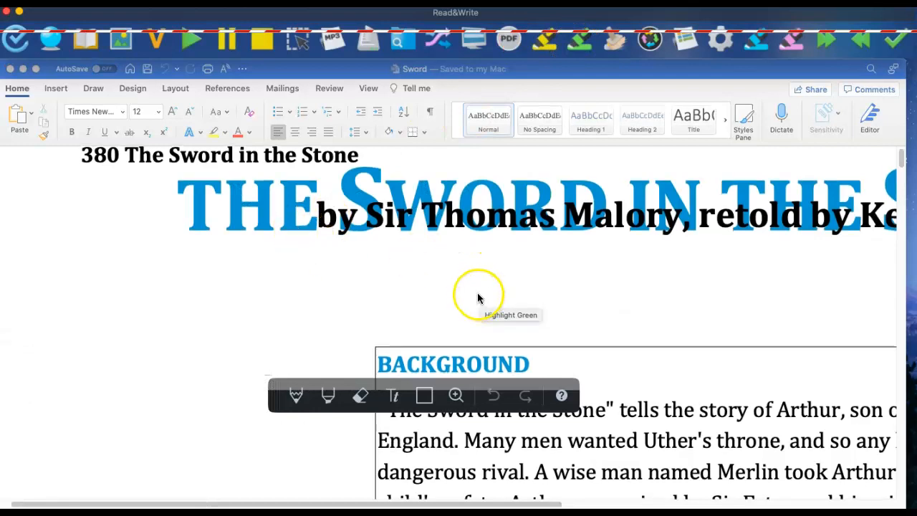
scroll(477, 295, "down", 5)
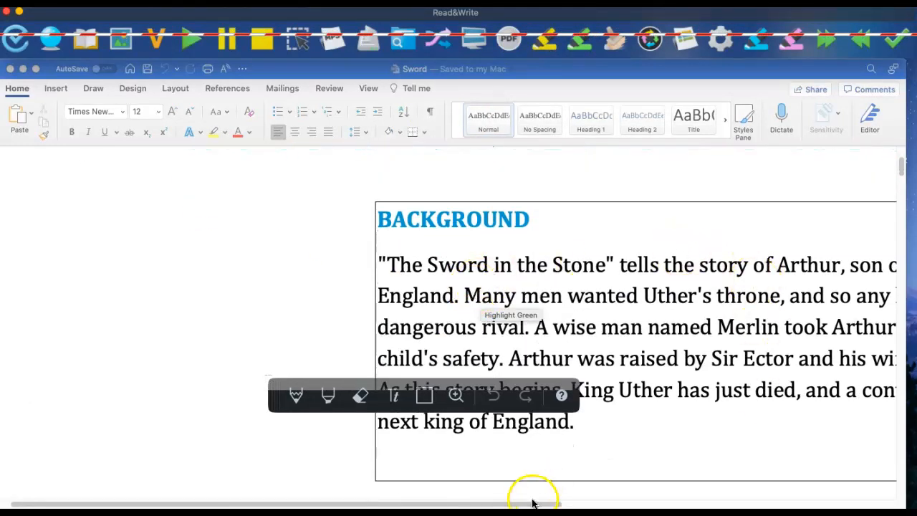
left_click_drag(533, 502, 569, 495)
scroll(633, 502, "up", 5)
scroll(634, 501, "left", 2)
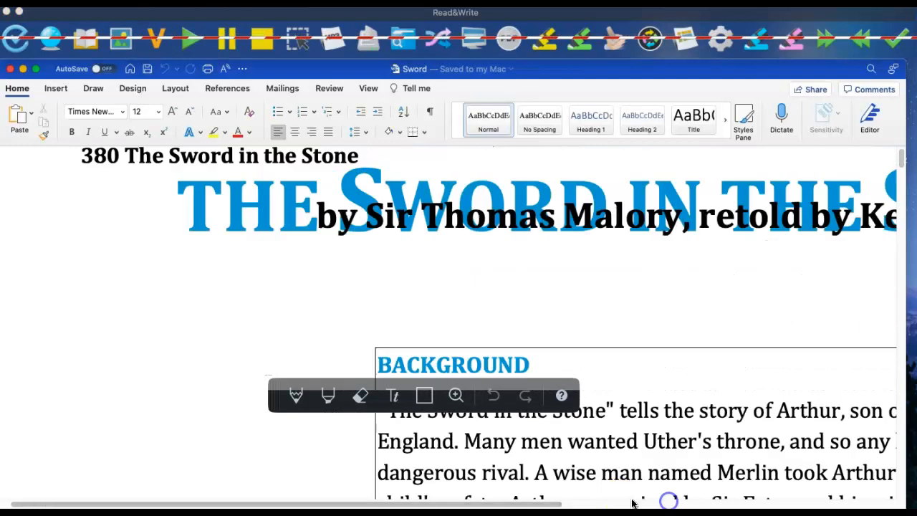
Highlight the names Arthur and Igraine in green in the first sentence of the Background passage.
scroll(536, 503, "right", 5)
scroll(651, 434, "down", 4)
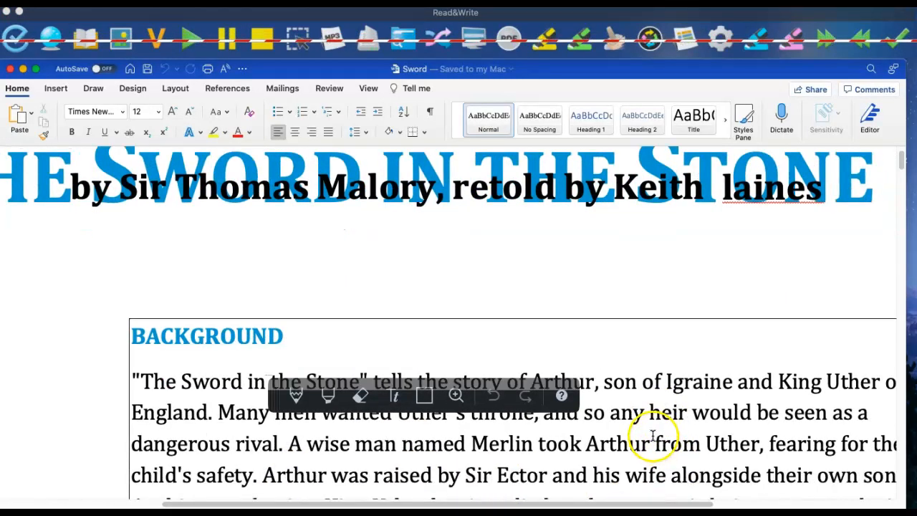
left_click_drag(530, 293, 595, 298)
left_click(584, 34)
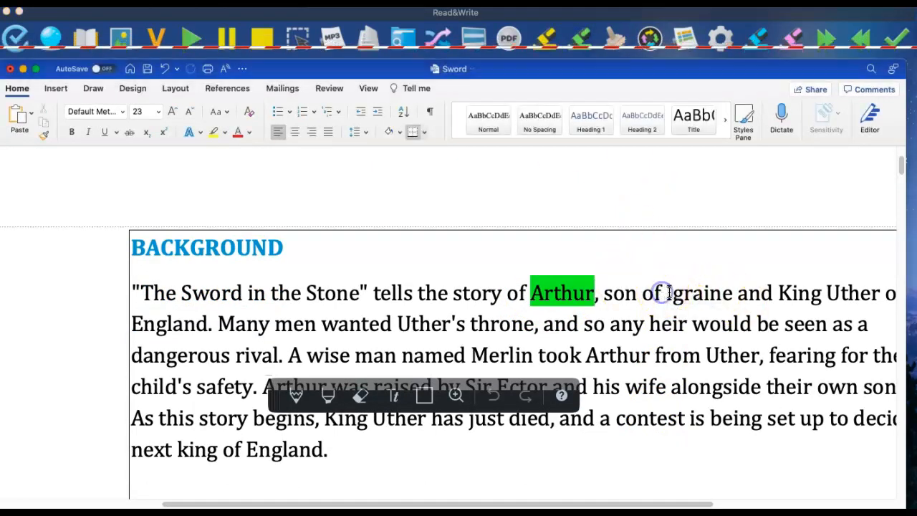
left_click_drag(665, 293, 732, 294)
left_click(586, 36)
left_click(744, 286)
left_click_drag(666, 293, 732, 294)
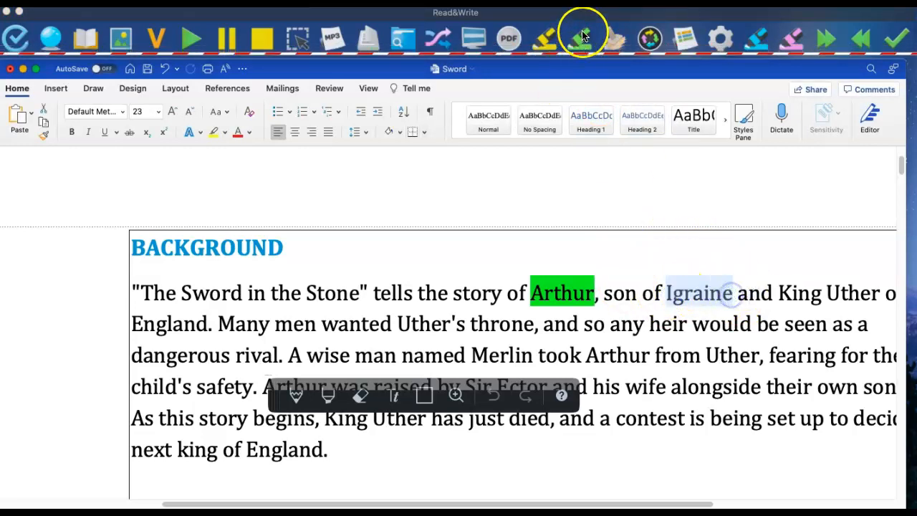
left_click(581, 36)
Highlight King Uther and the first mention of Merlin in green in the Background passage.
left_click(785, 292)
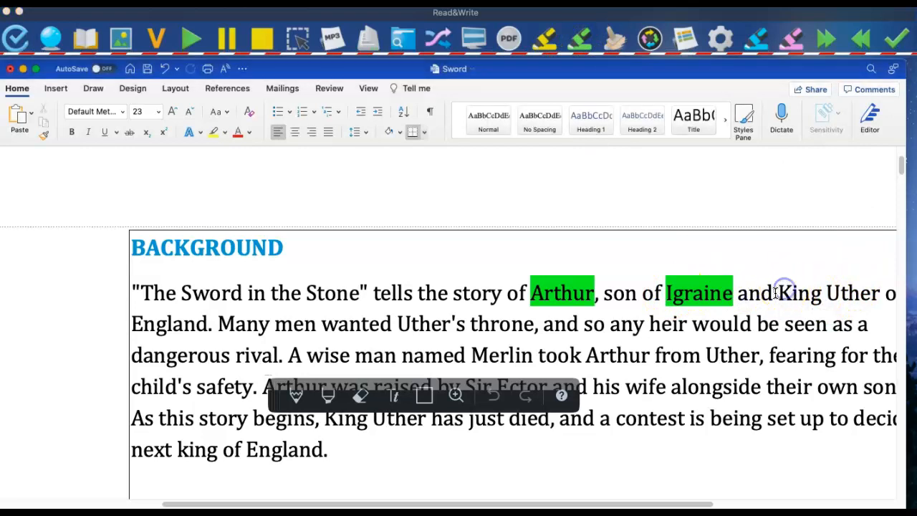
left_click_drag(781, 292, 863, 297)
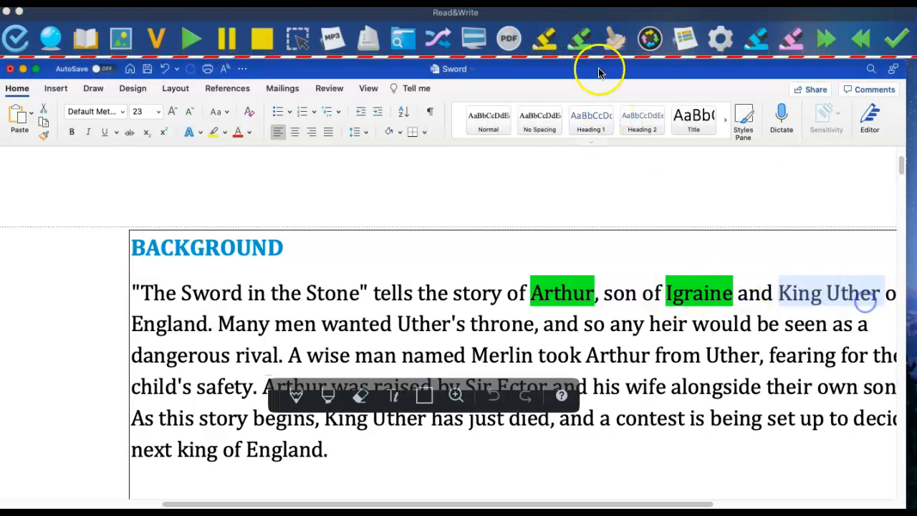
left_click(582, 43)
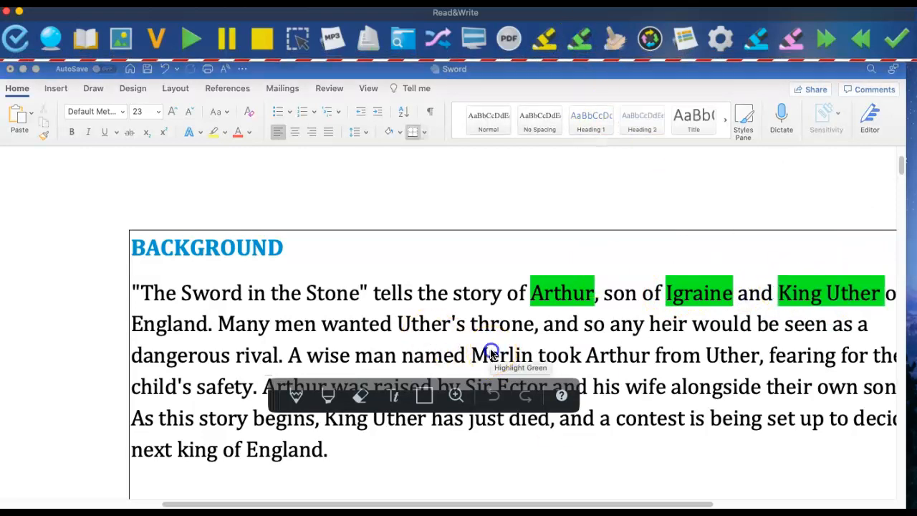
left_click(490, 350)
left_click_drag(474, 354, 534, 355)
left_click(582, 43)
Highlight Sir Ector and Kay in green in the sentence about who raised Arthur.
scroll(606, 297, "down", 3)
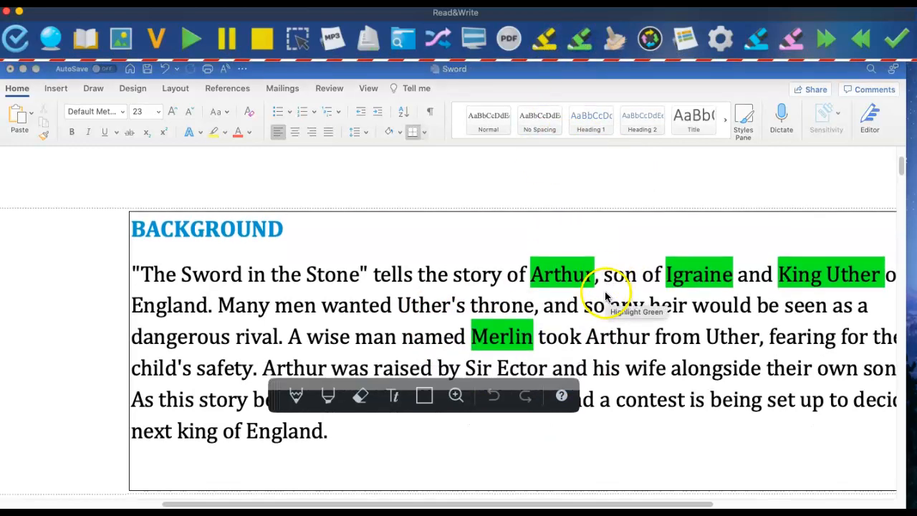
scroll(606, 296, "down", 3)
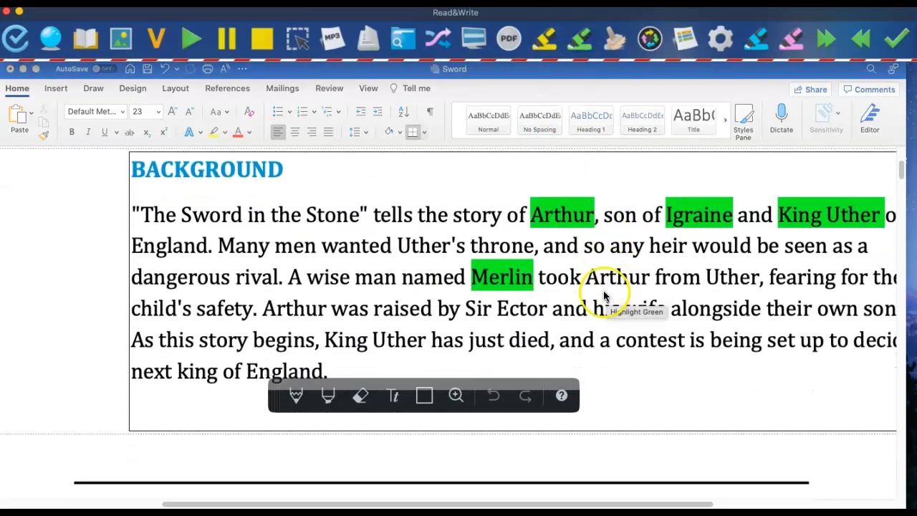
left_click(466, 307)
left_click_drag(467, 307, 551, 308)
left_click(582, 41)
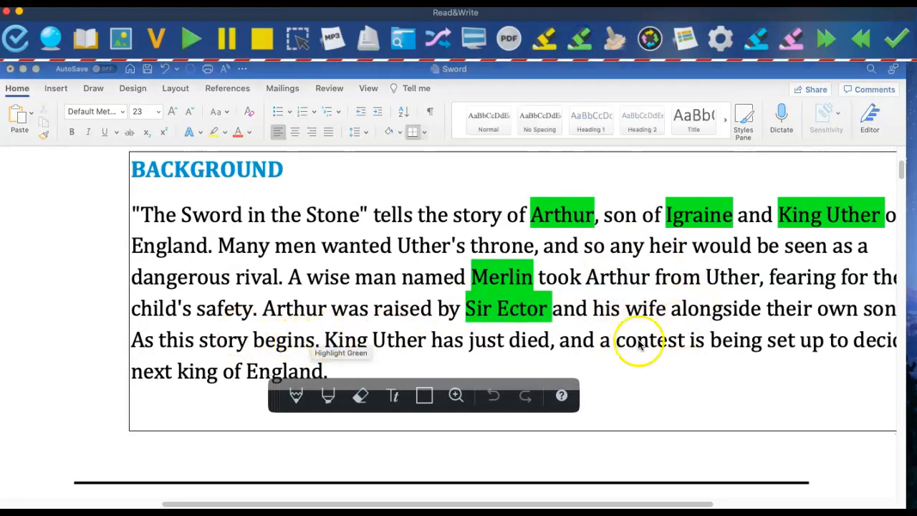
left_click_drag(616, 504, 745, 501)
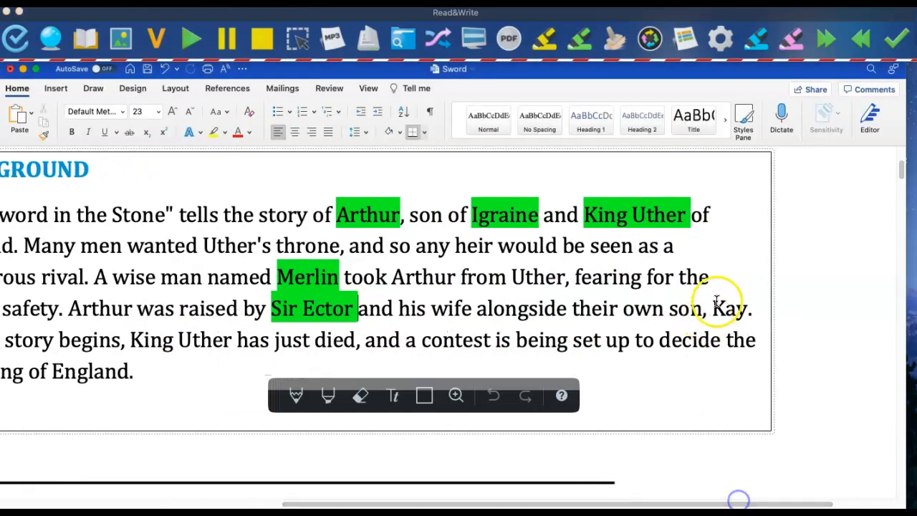
left_click_drag(714, 303, 749, 307)
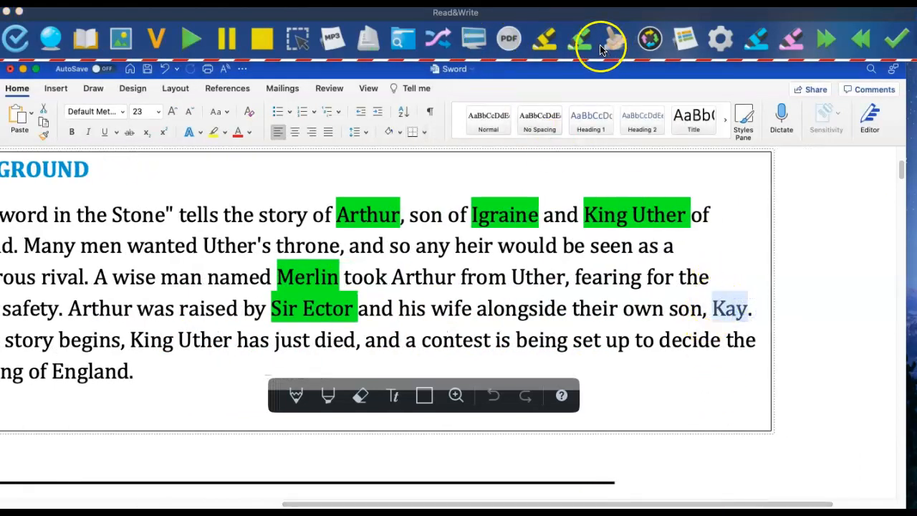
left_click(576, 40)
Re-dock the Read&Write toolbar horizontally and collect the green, pink, yellow and blue highlights into a new document.
left_click_drag(652, 14, 649, 87)
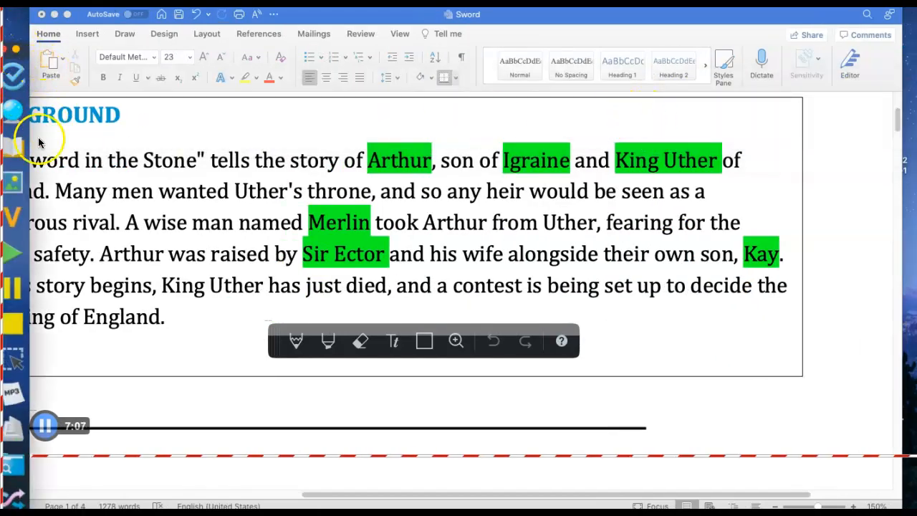
left_click_drag(25, 59, 294, 14)
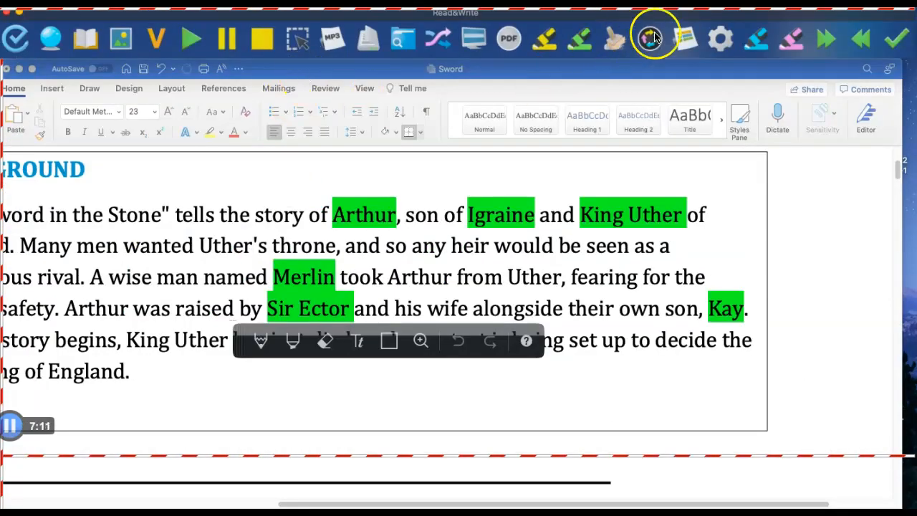
left_click(658, 40)
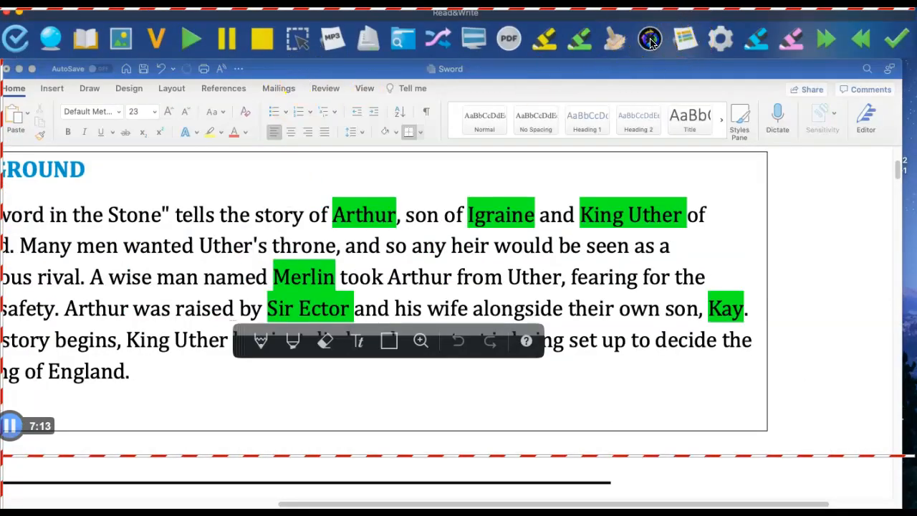
left_click_drag(245, 190, 320, 49)
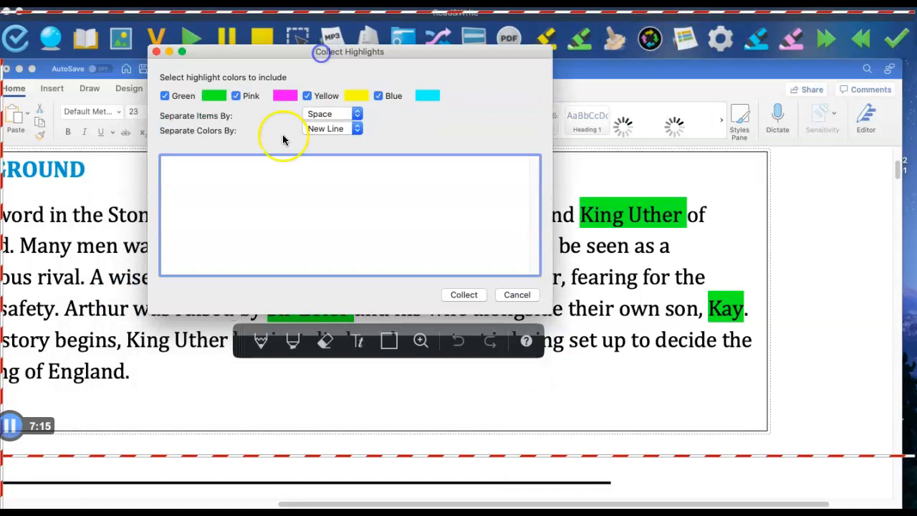
left_click(462, 295)
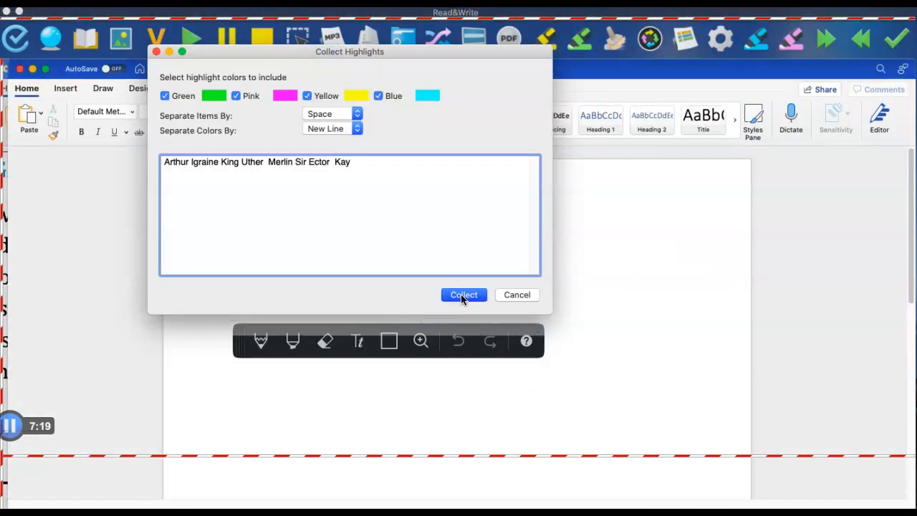
left_click(611, 238)
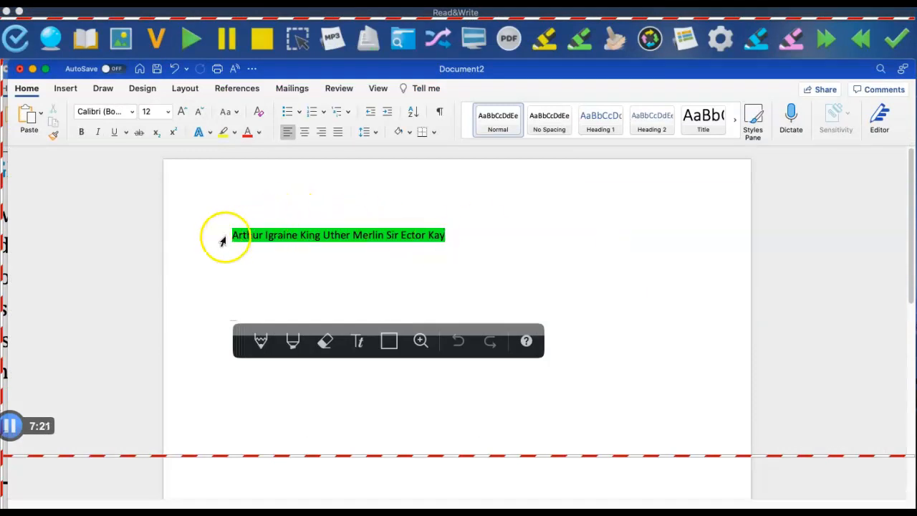
Split the collected names onto separate lines: Arthur, Igraine, King, Uther, Merlin, Sir Ector and Kay.
left_click(270, 237)
key("Return")
left_click(267, 250)
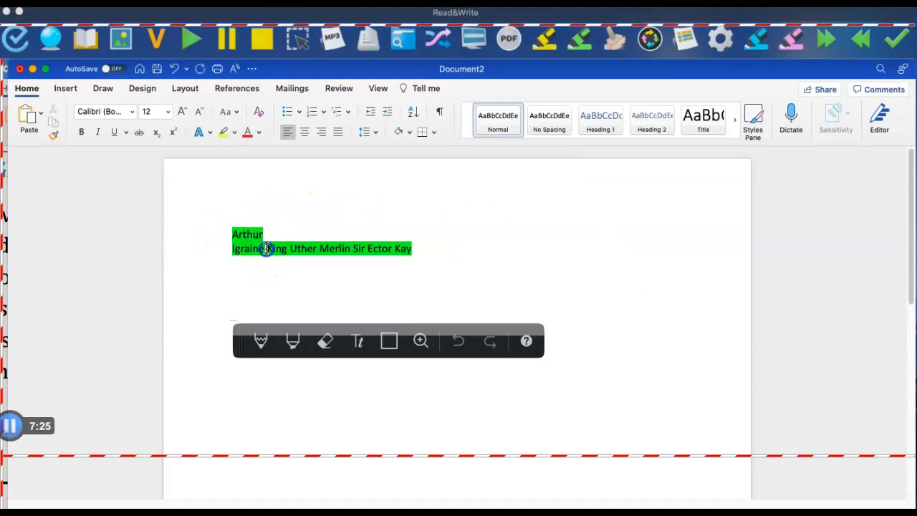
key("Return")
left_click(252, 263)
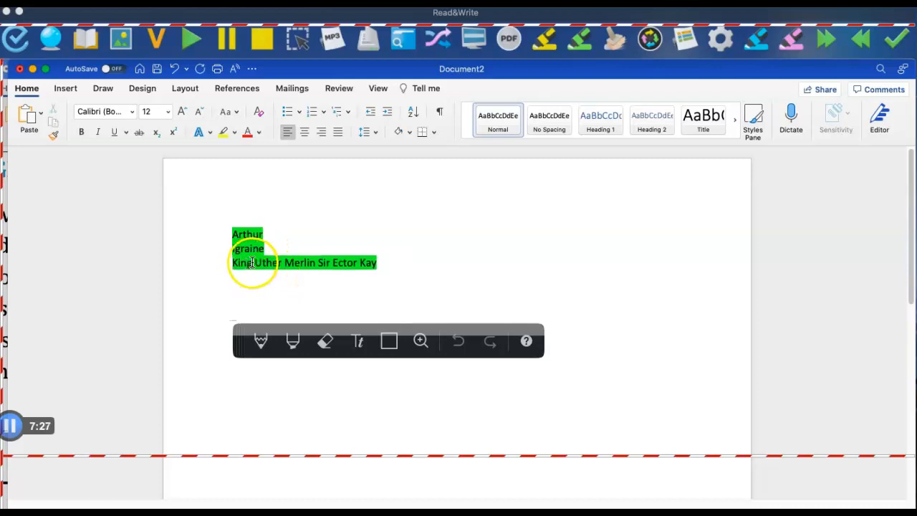
key("Return")
key("Return")
left_click(266, 292)
key("Return")
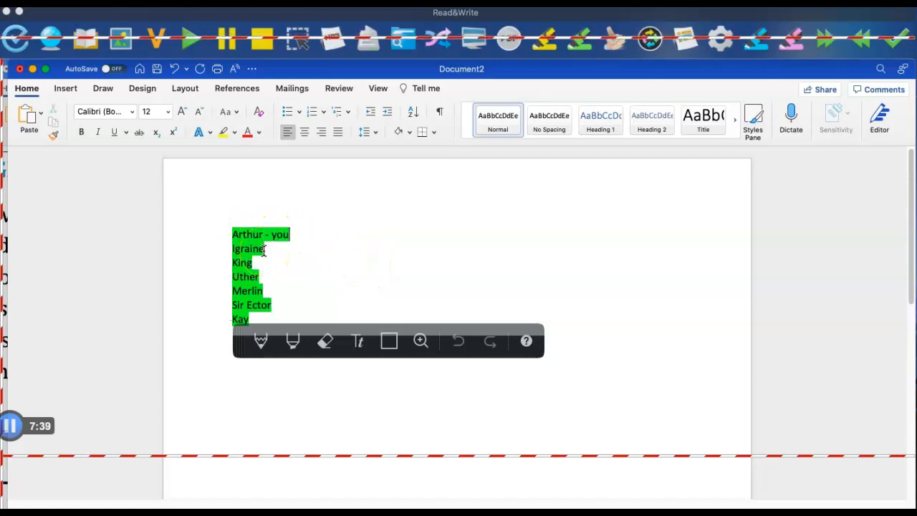
Add the description "– young boy who pulls the sword from the stone." after Arthur in the name list.
type("boy who pulls t")
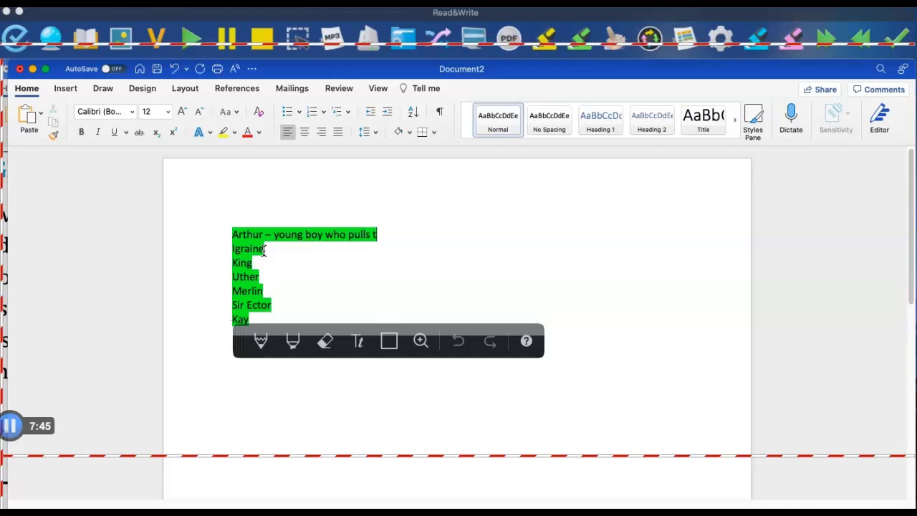
type("he sword f")
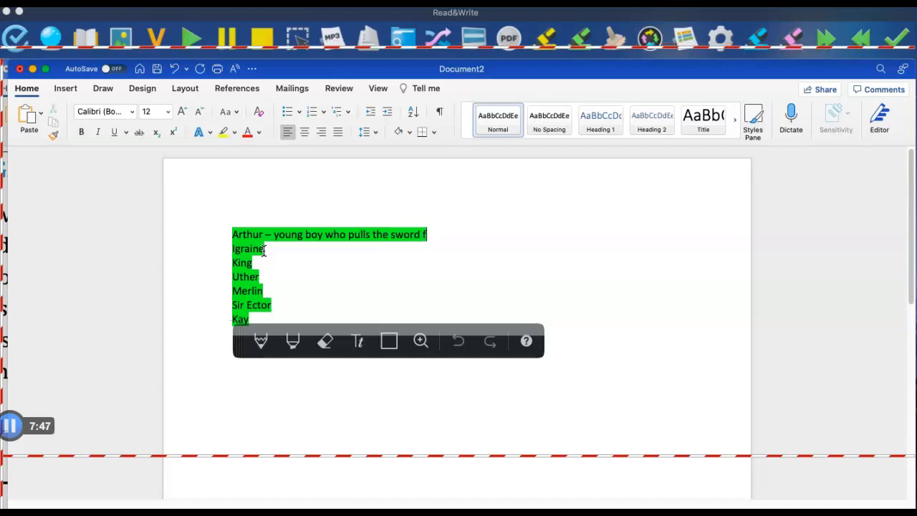
type("ne.")
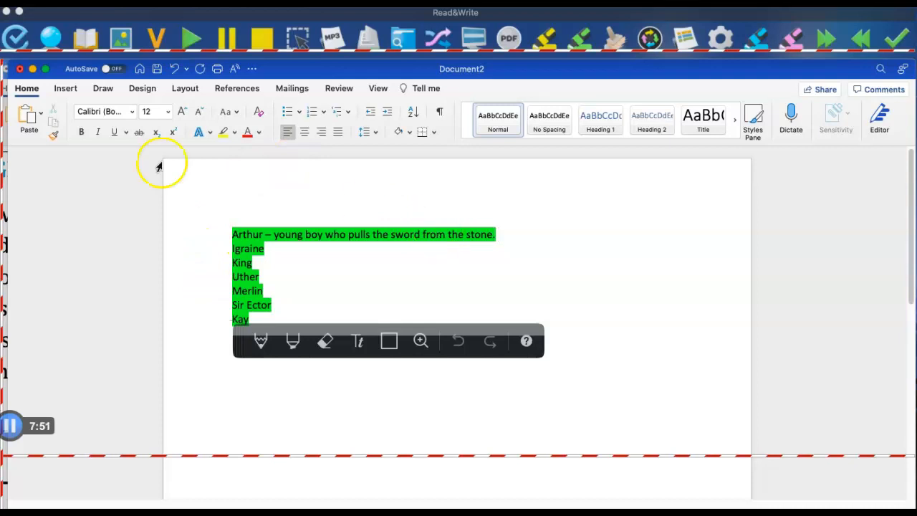
Minimize the name list document to return to Sword, and re-dock the Read&Write toolbar above the document.
left_click(32, 68)
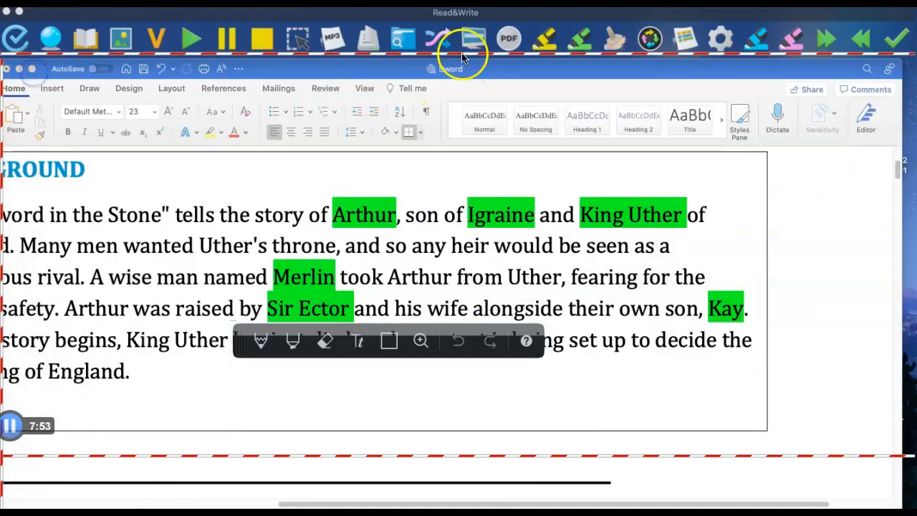
left_click_drag(457, 12, 474, 78)
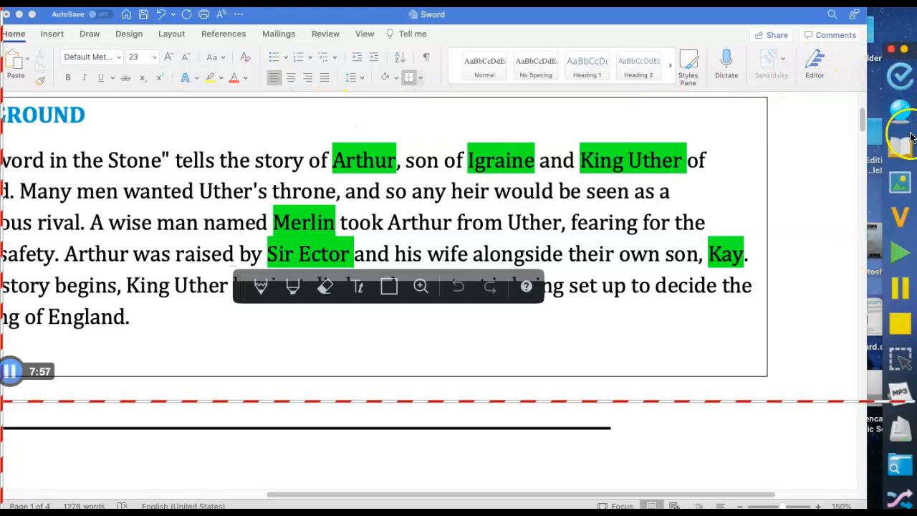
left_click_drag(903, 49, 426, 165)
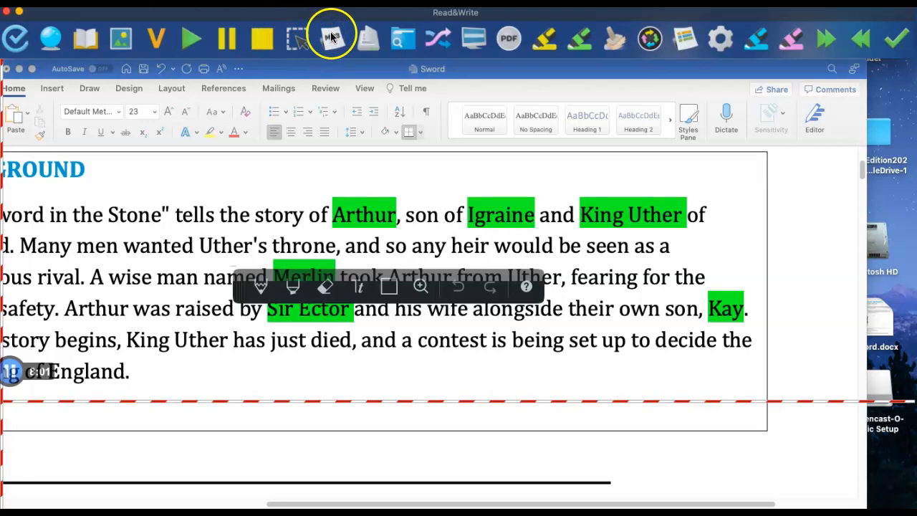